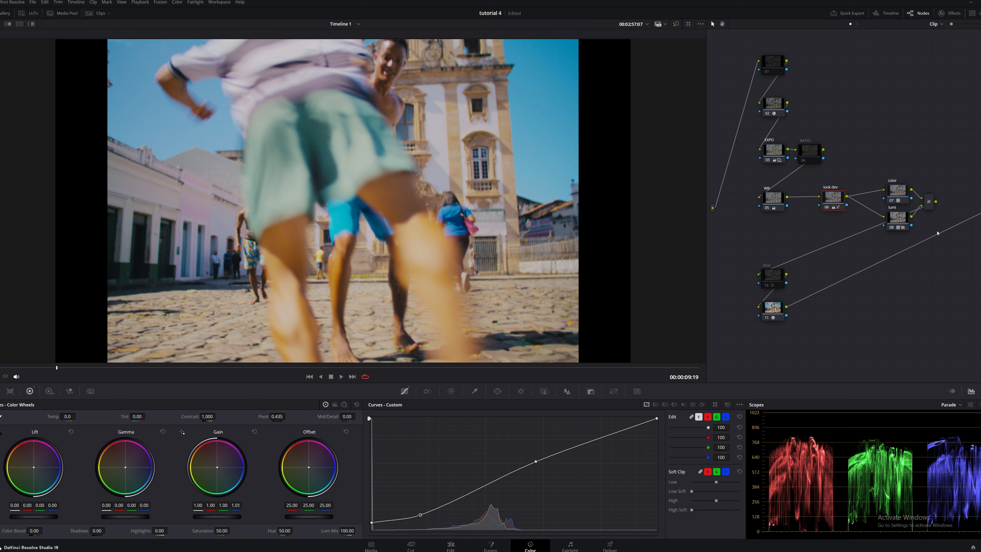
Save the project and compare the shot with the selected node's grade on and off in the enlarged viewer
{"action": "key", "text": "ctrl+s"}
{"action": "key", "text": "alt+f"}
{"action": "key", "text": "ctrl+d"}
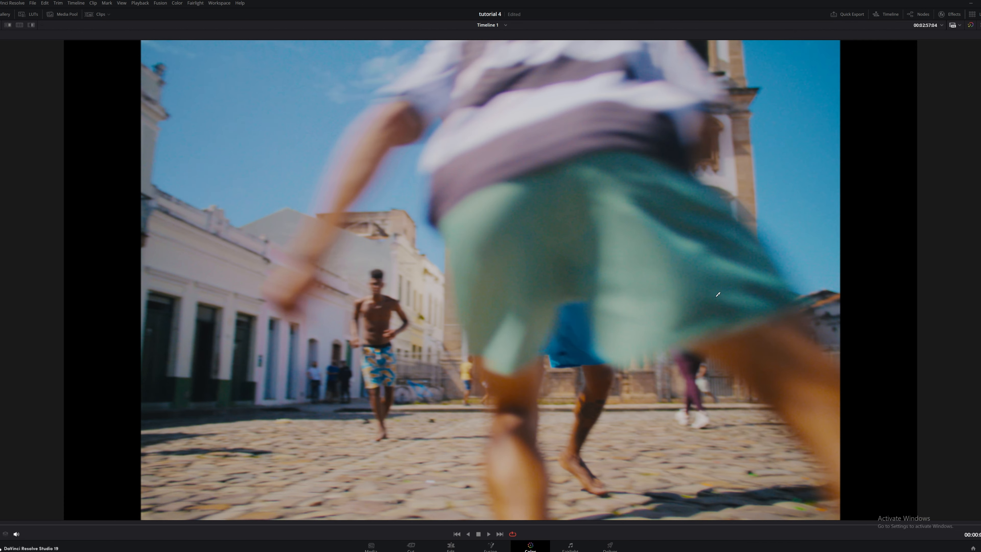
{"action": "key", "text": "ctrl+d"}
{"action": "key", "text": "ctrl+d"}
{"action": "key", "text": "ctrl+d"}
{"action": "key", "text": "ctrl+d"}
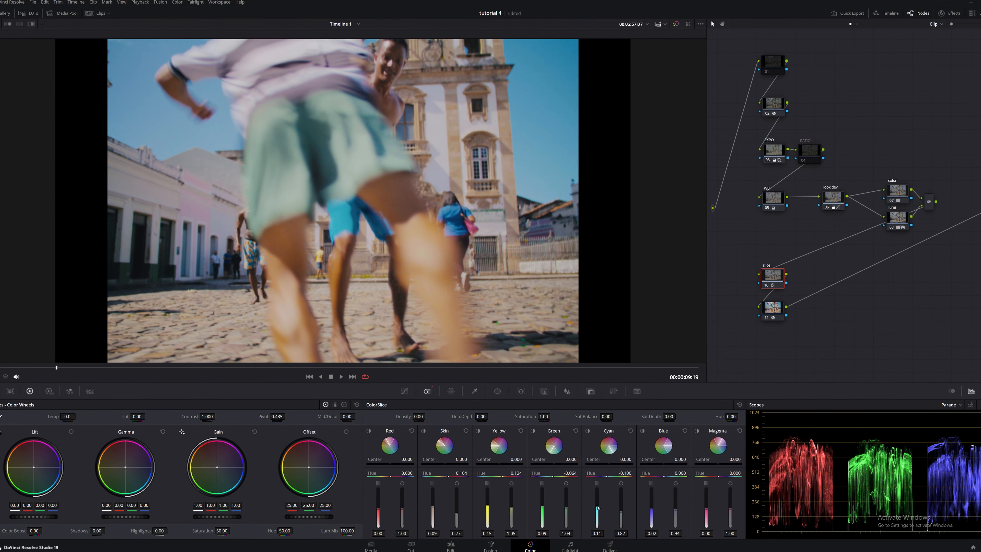
In the slice node's ColorSlice, set the cyan saturation to 1.08 and the yellow density to 0.48
{"action": "left_click_drag", "start_coordinate": [621, 512], "coordinate": [620, 511]}
{"action": "left_click_drag", "start_coordinate": [620, 512], "coordinate": [620, 507]}
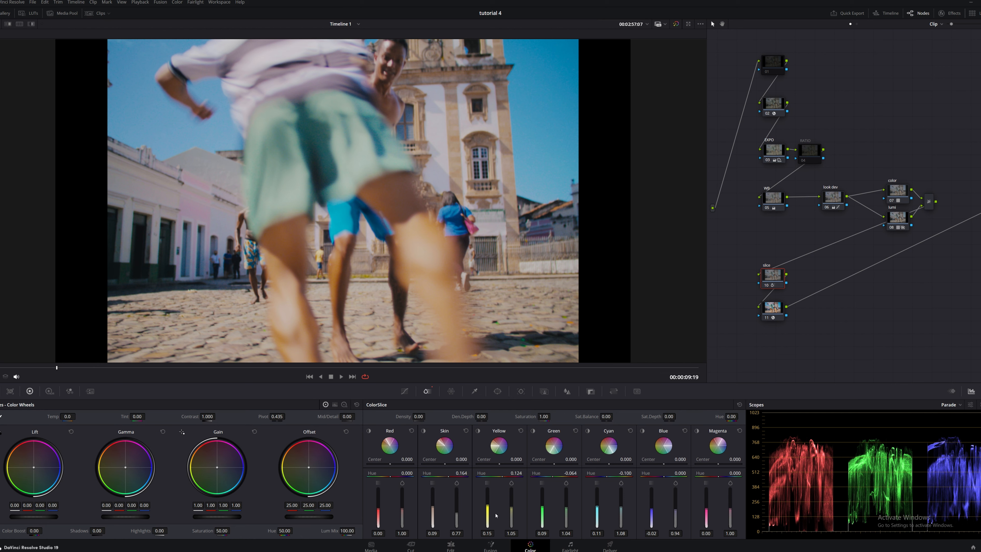
{"action": "left_click_drag", "start_coordinate": [487, 502], "coordinate": [488, 507]}
{"action": "scroll", "coordinate": [288, 326], "scroll_direction": "up", "scroll_amount": 2}
{"action": "left_click_drag", "start_coordinate": [290, 332], "coordinate": [347, 120]}
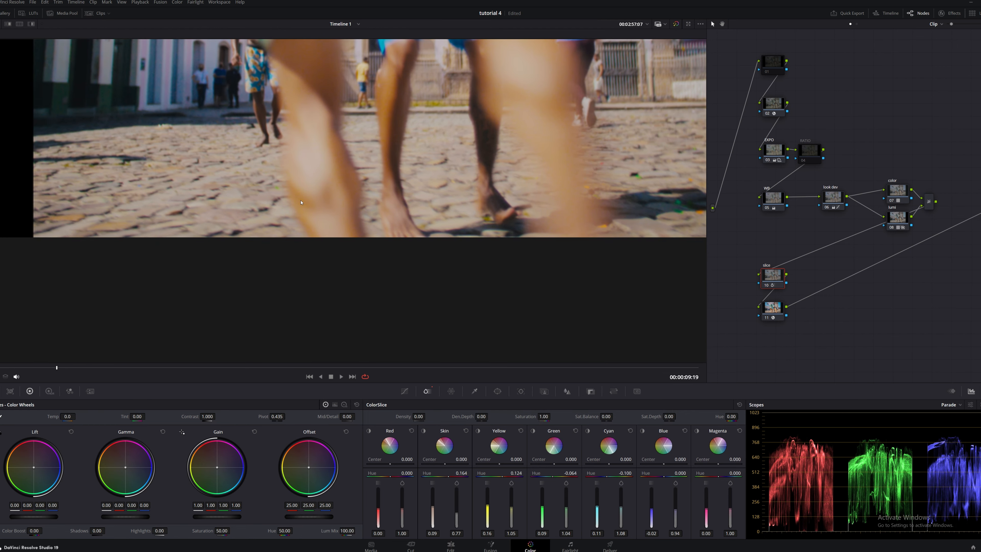
{"action": "mouse_move", "coordinate": [487, 506]}
{"action": "left_mouse_down"}
{"action": "mouse_move", "coordinate": [488, 496]}
{"action": "mouse_move", "coordinate": [487, 508]}
{"action": "left_mouse_up"}
{"action": "key", "text": "shift+z"}
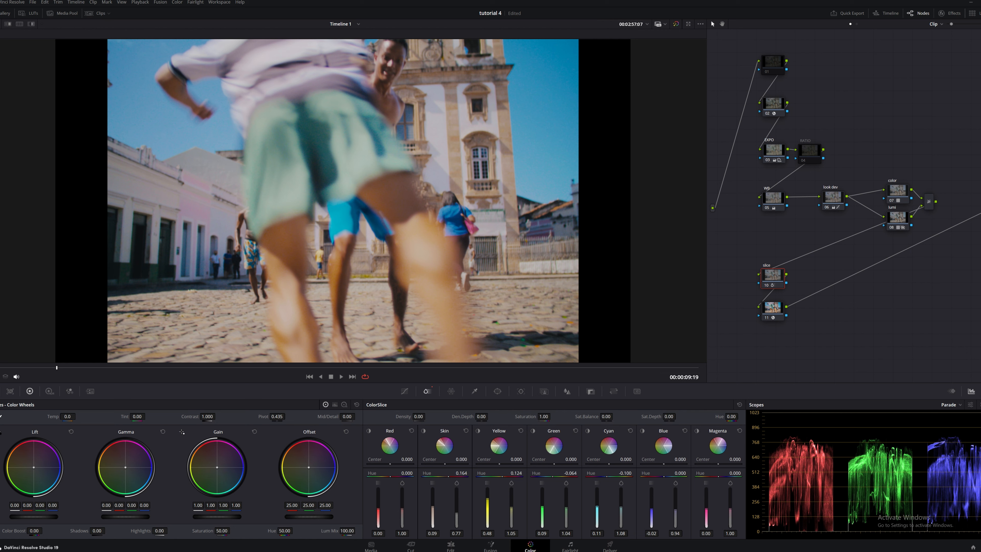
Set the skin slice's density to 0.35 and its saturation to 0.90
{"action": "left_click_drag", "start_coordinate": [433, 506], "coordinate": [433, 502]}
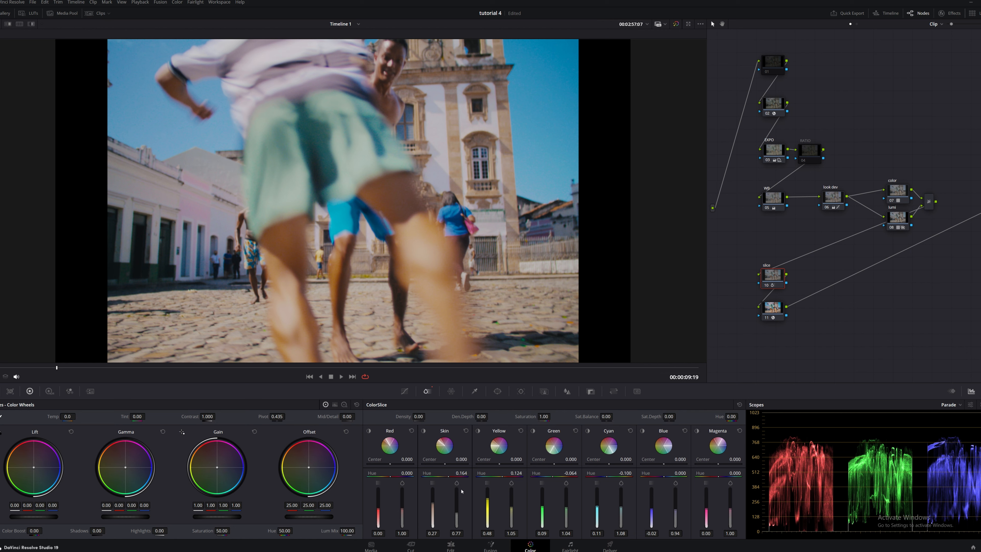
{"action": "left_click_drag", "start_coordinate": [433, 501], "coordinate": [433, 499]}
{"action": "left_click_drag", "start_coordinate": [457, 517], "coordinate": [457, 506]}
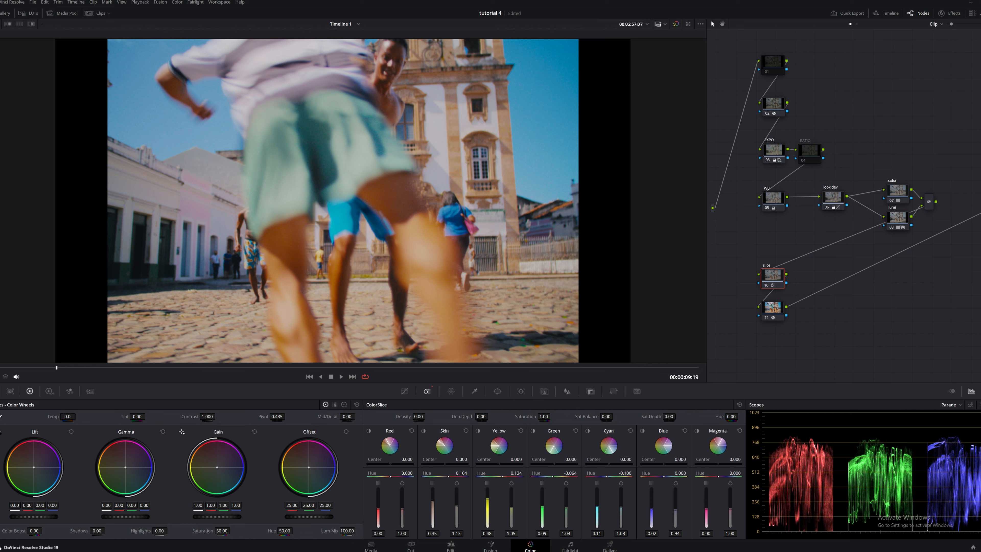
{"action": "double_click", "coordinate": [457, 505]}
{"action": "left_click_drag", "start_coordinate": [456, 508], "coordinate": [456, 503]}
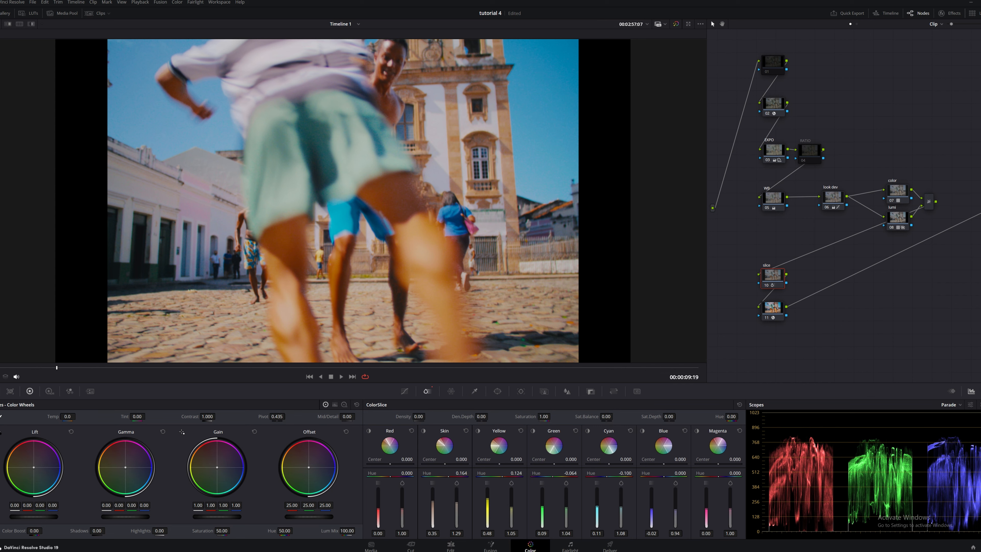
{"action": "left_click_drag", "start_coordinate": [457, 502], "coordinate": [457, 514]}
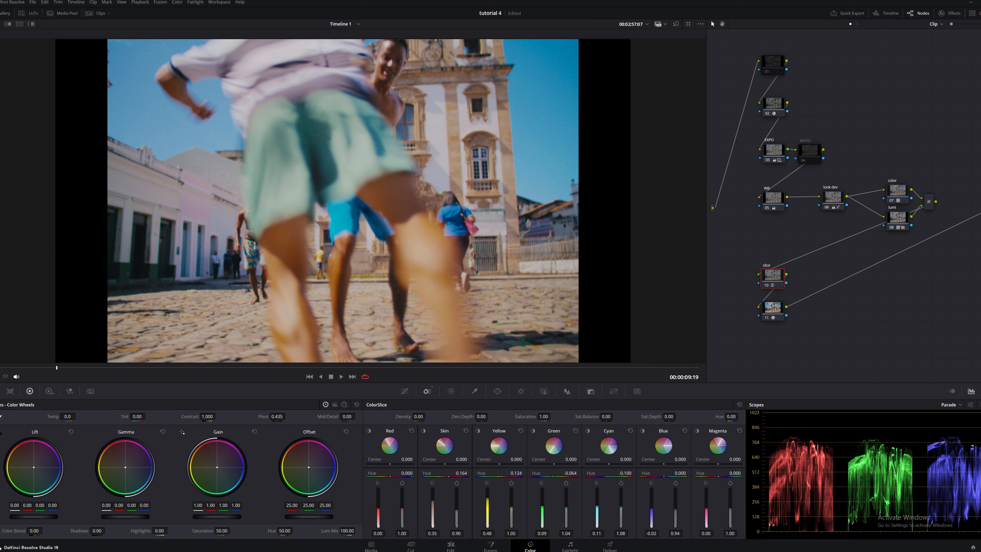
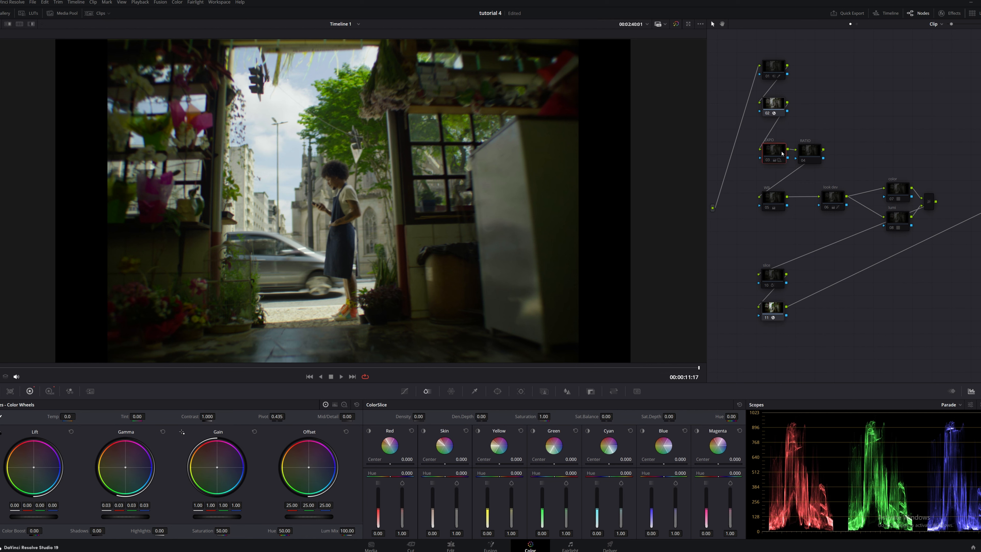
Enable the WB node and the parallel color and lumi nodes on the flower shop clip
{"action": "left_click", "coordinate": [774, 198]}
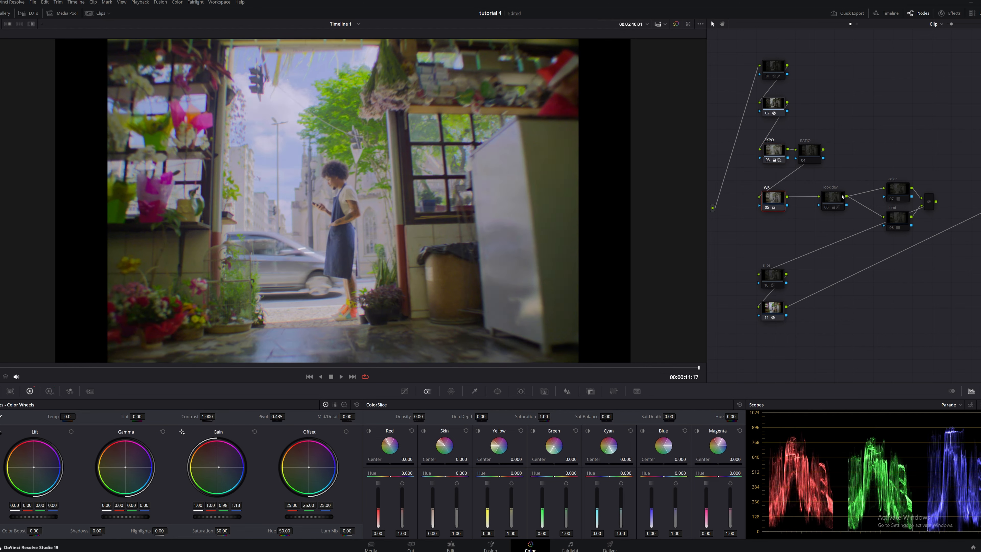
{"action": "left_click_drag", "start_coordinate": [893, 162], "coordinate": [930, 222]}
{"action": "key", "text": "ctrl+d"}
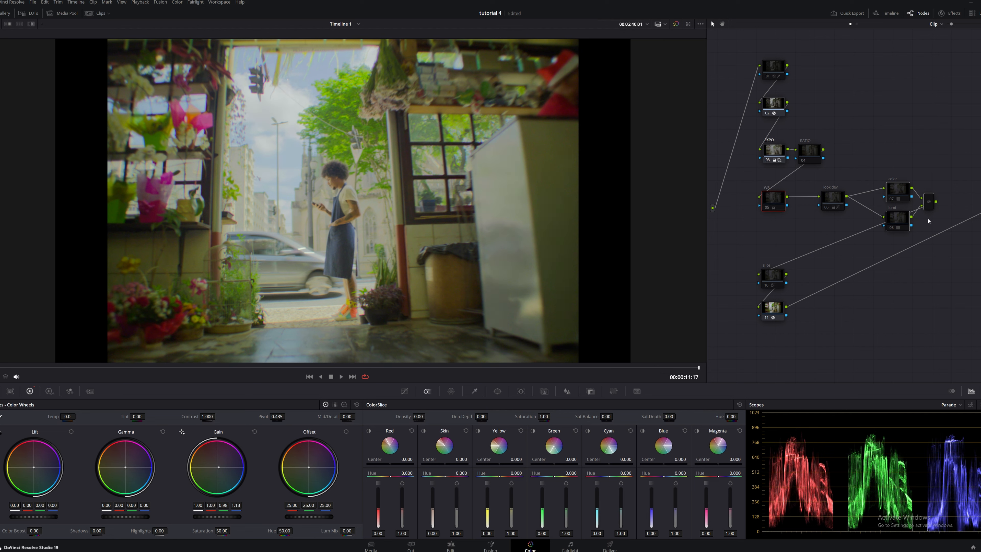
{"action": "key", "text": "ctrl+d"}
{"action": "left_click", "coordinate": [892, 145]}
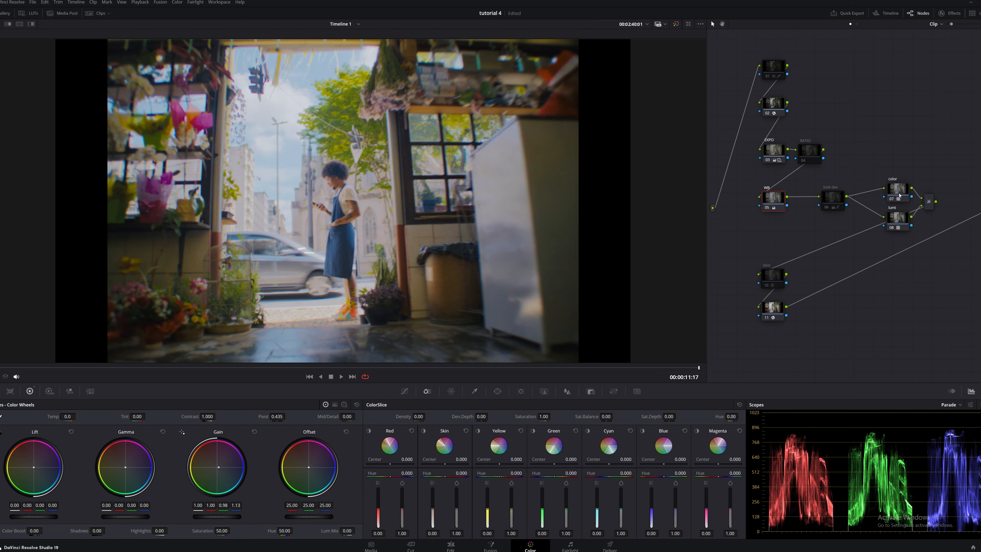
Check the composite mode of the layer mixer that joins the color and lumi nodes
{"action": "right_click", "coordinate": [930, 205]}
{"action": "mouse_move", "coordinate": [925, 248]}
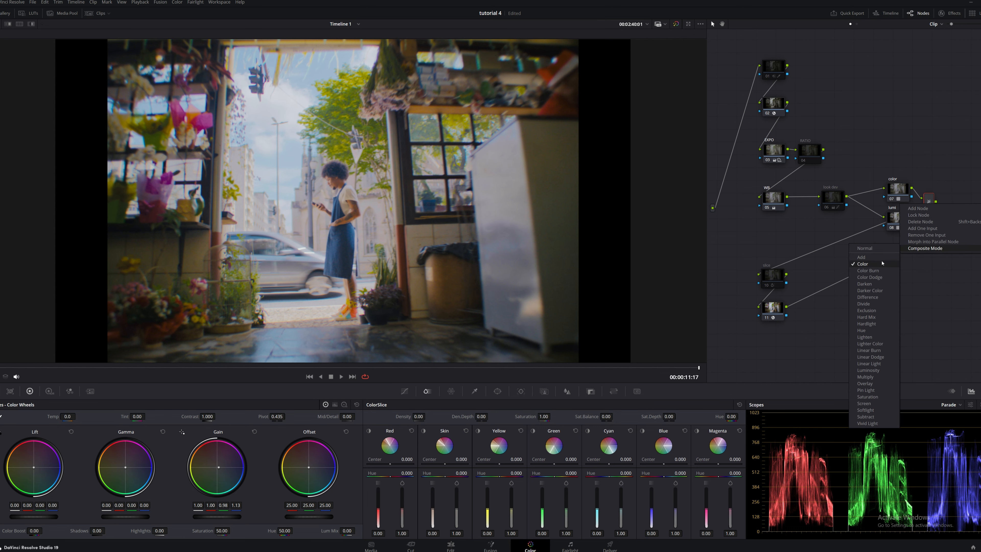
{"action": "left_click", "coordinate": [928, 138]}
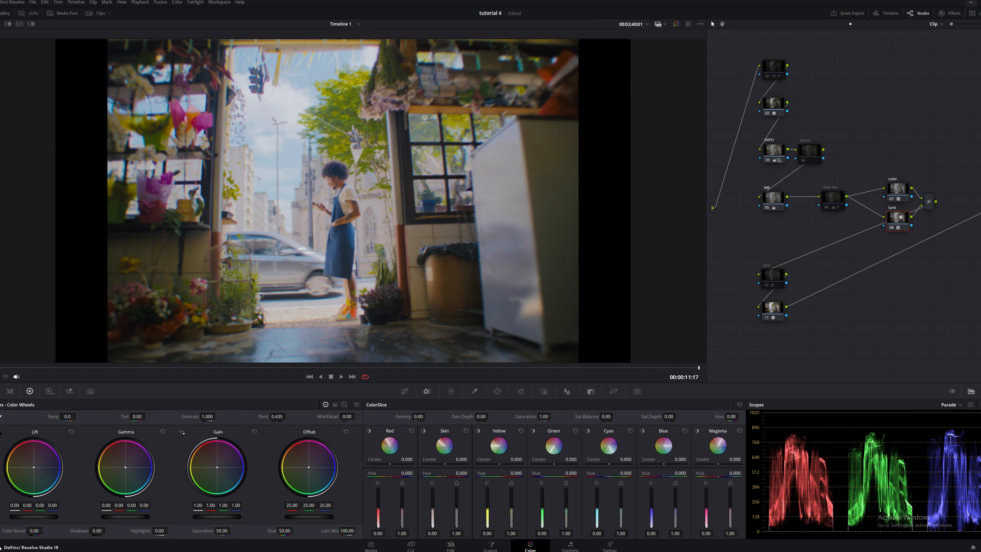
Enable the look dev node and review its custom curve and hue curves
{"action": "left_click", "coordinate": [832, 198]}
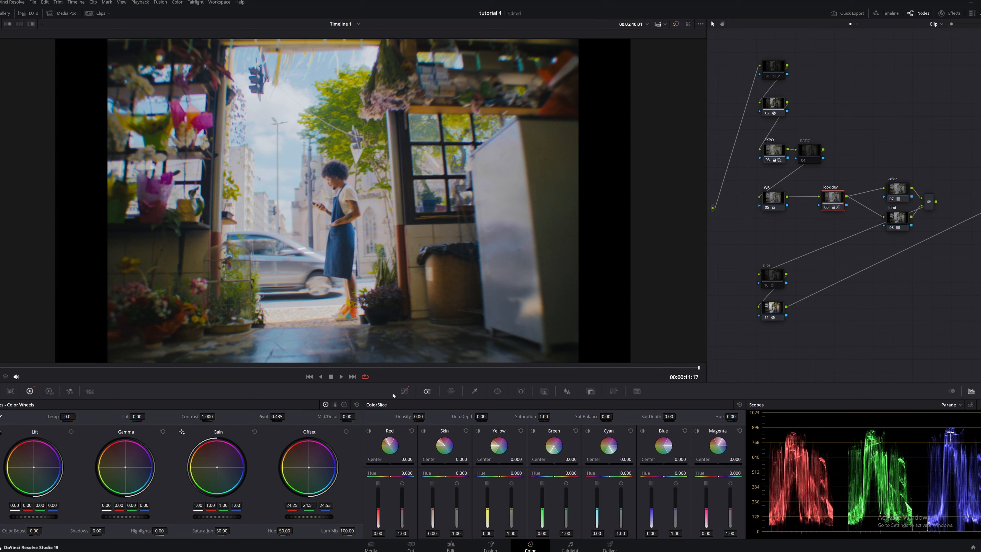
{"action": "left_click", "coordinate": [404, 391]}
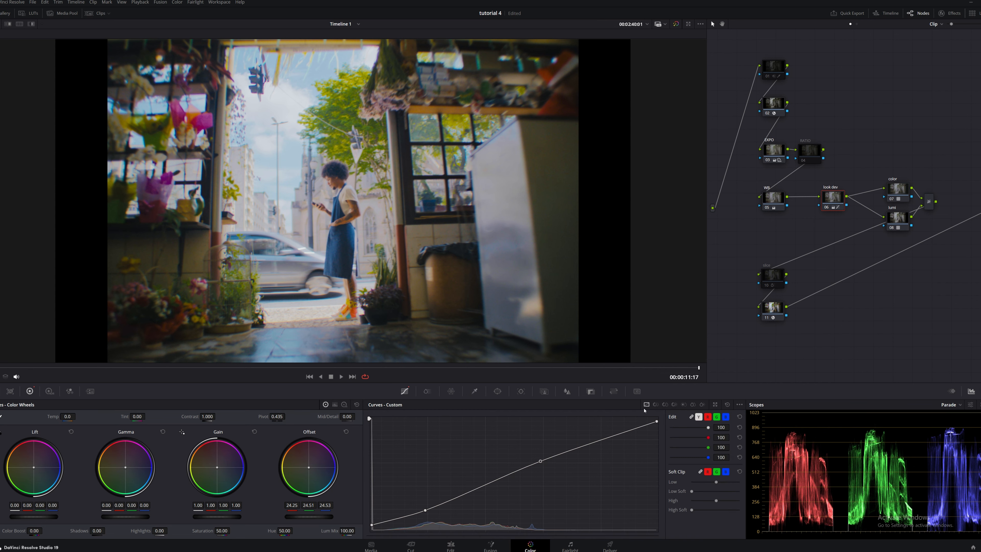
{"action": "left_click", "coordinate": [664, 404]}
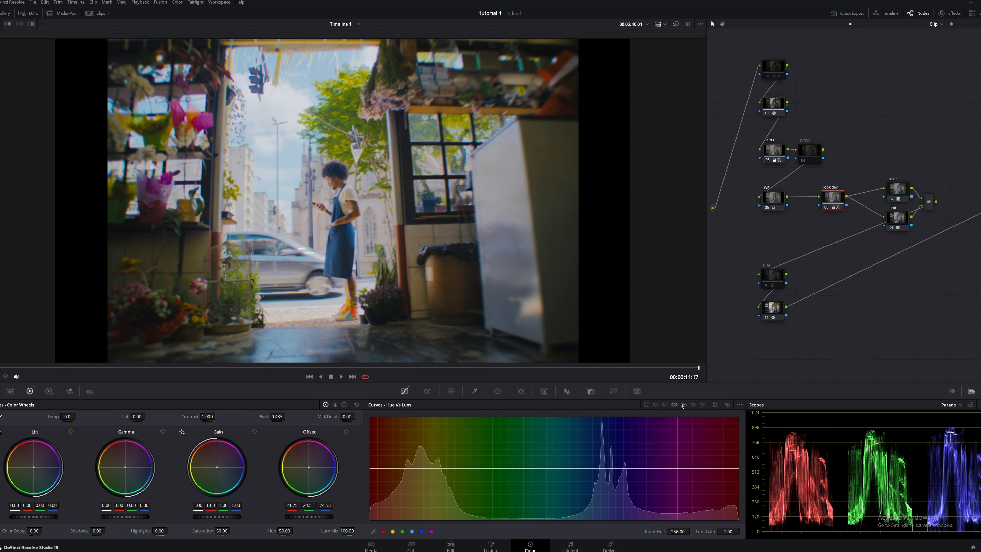
Enable the slice node, toggling it to compare the shot with and without its adjustments
{"action": "left_click", "coordinate": [772, 275]}
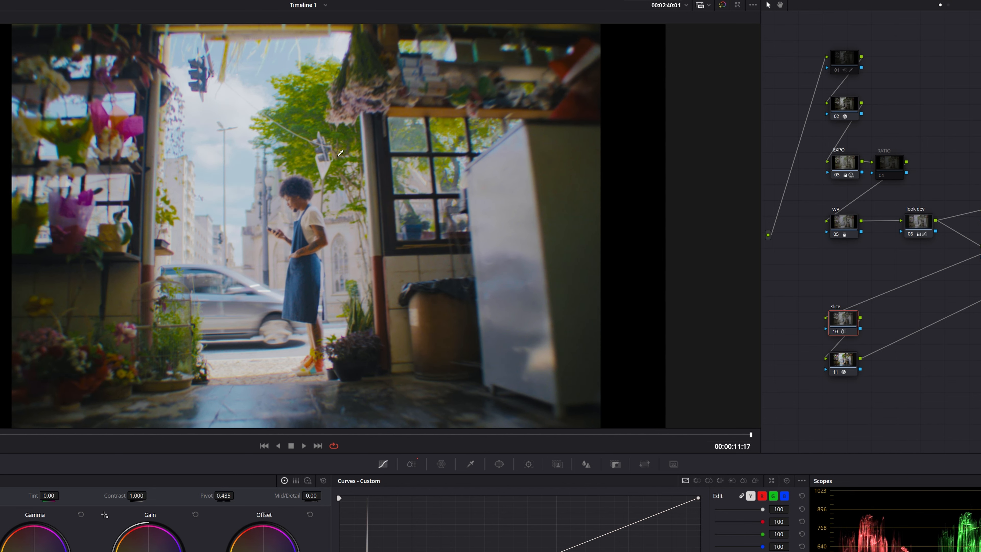
{"action": "key", "text": "ctrl+d"}
{"action": "key", "text": "ctrl+d"}
{"action": "key", "text": "ctrl+d"}
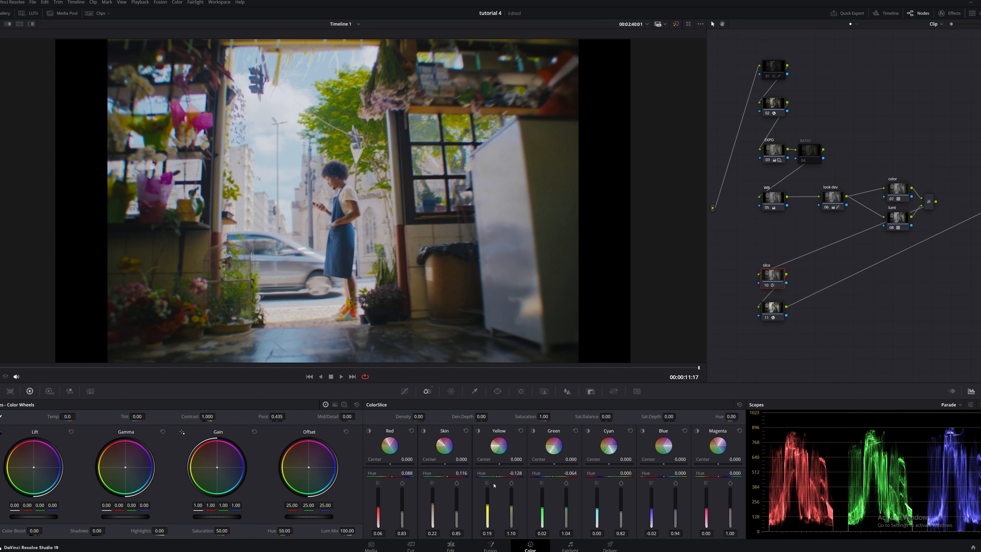
Reset the yellow slice, set its hue to -0.100, density to 0.13 and saturation to 0.96, checking the tree's foliage
{"action": "left_click", "coordinate": [521, 431]}
{"action": "scroll", "coordinate": [347, 193], "scroll_direction": "up", "scroll_amount": 6}
{"action": "left_click_drag", "start_coordinate": [376, 105], "coordinate": [333, 342]}
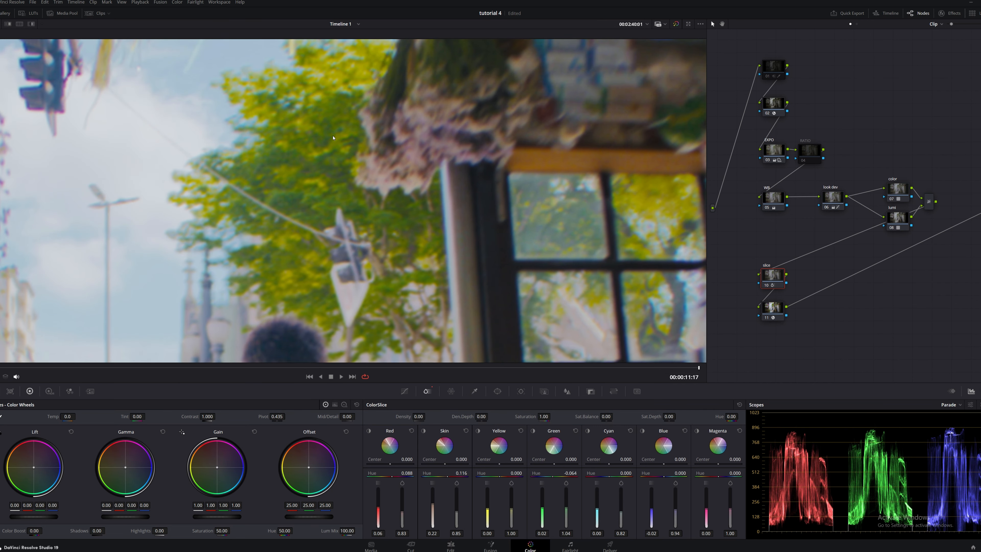
{"action": "key", "text": "ctrl+s"}
{"action": "left_click_drag", "start_coordinate": [499, 476], "coordinate": [498, 476]}
{"action": "left_click_drag", "start_coordinate": [487, 508], "coordinate": [487, 502]}
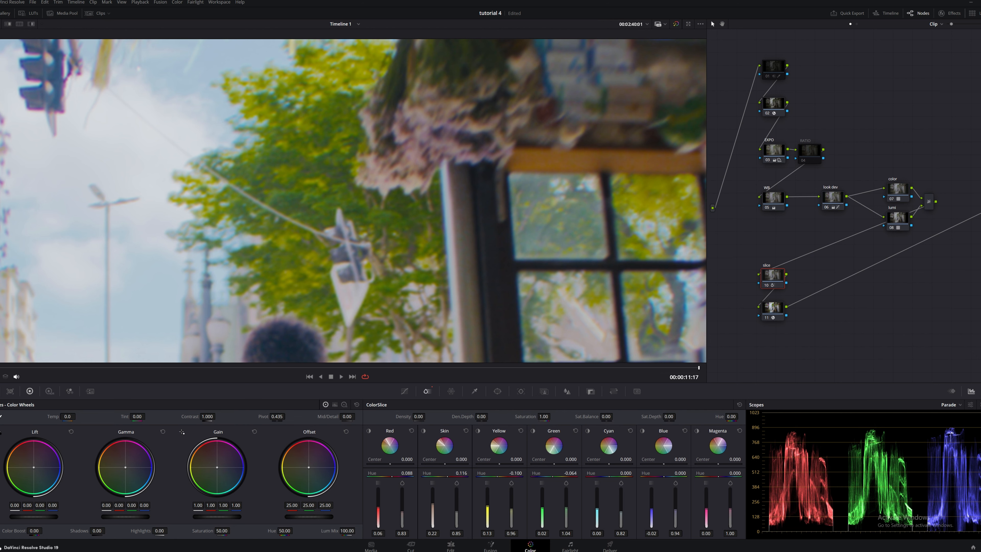
{"action": "key", "text": "shift+z"}
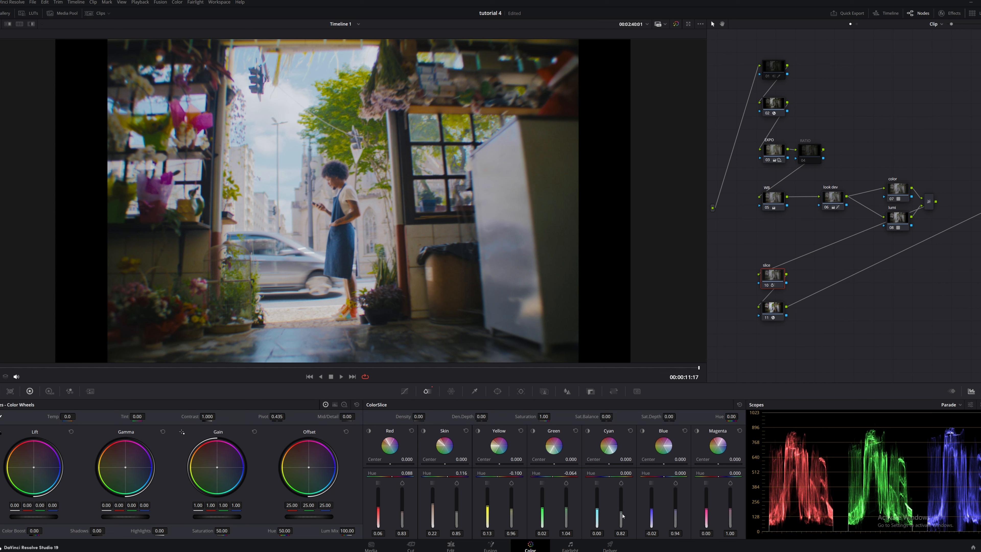
Set the cyan slice's saturation to 1.16 and its density to 0.09
{"action": "left_click_drag", "start_coordinate": [621, 509], "coordinate": [621, 503]}
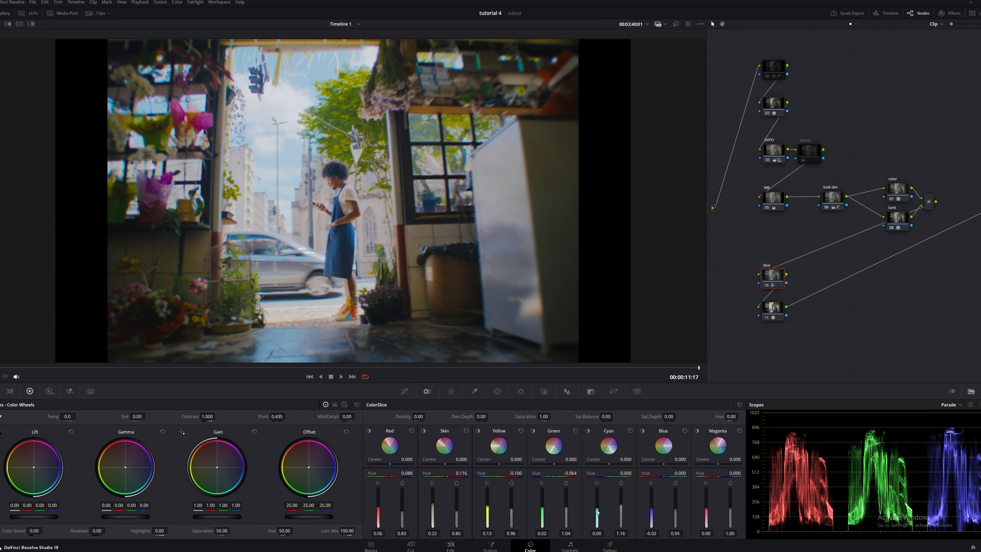
{"action": "left_click_drag", "start_coordinate": [597, 508], "coordinate": [597, 507]}
{"action": "scroll", "coordinate": [322, 262], "scroll_direction": "up", "scroll_amount": 8}
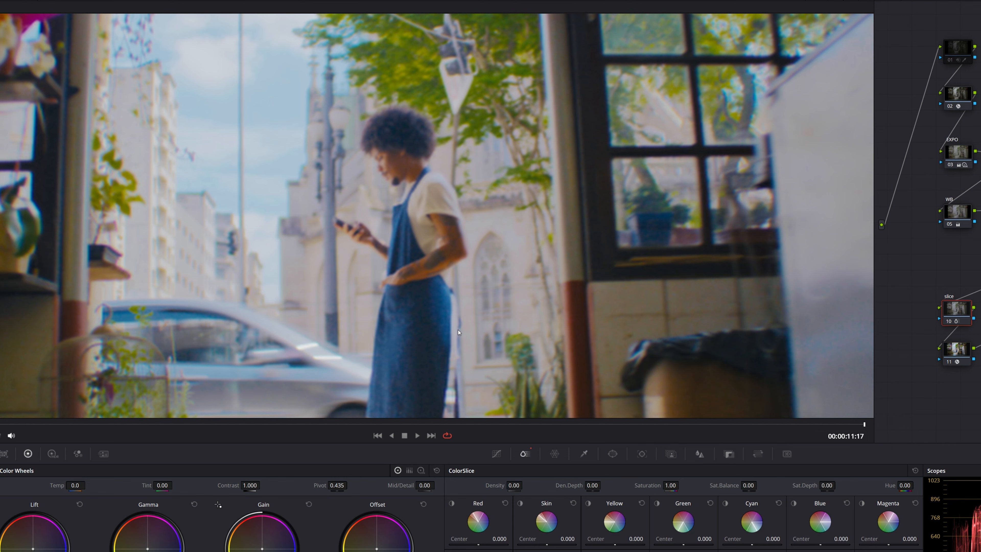
{"action": "key", "text": "shift+z"}
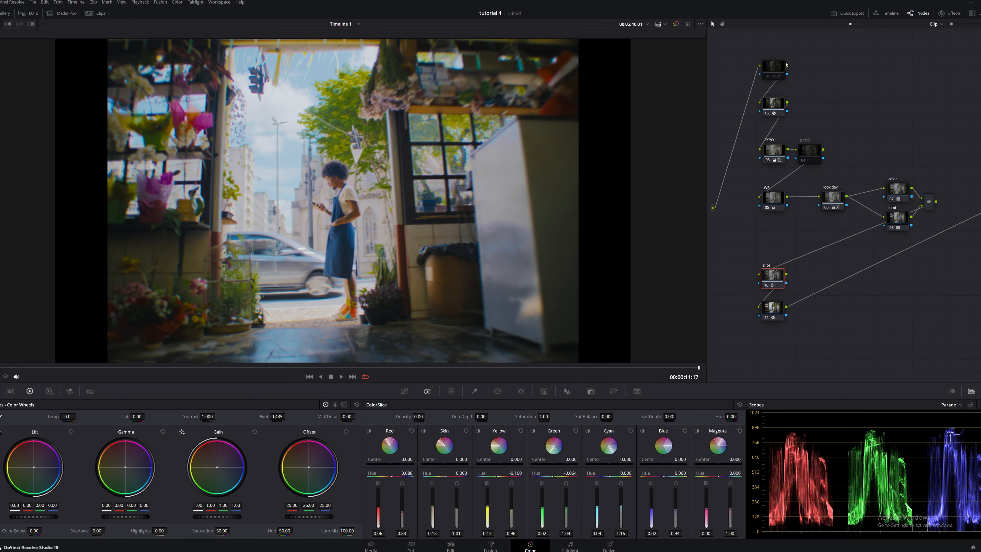
Enable node 01 and show its HSL qualifier settings
{"action": "left_click", "coordinate": [784, 72]}
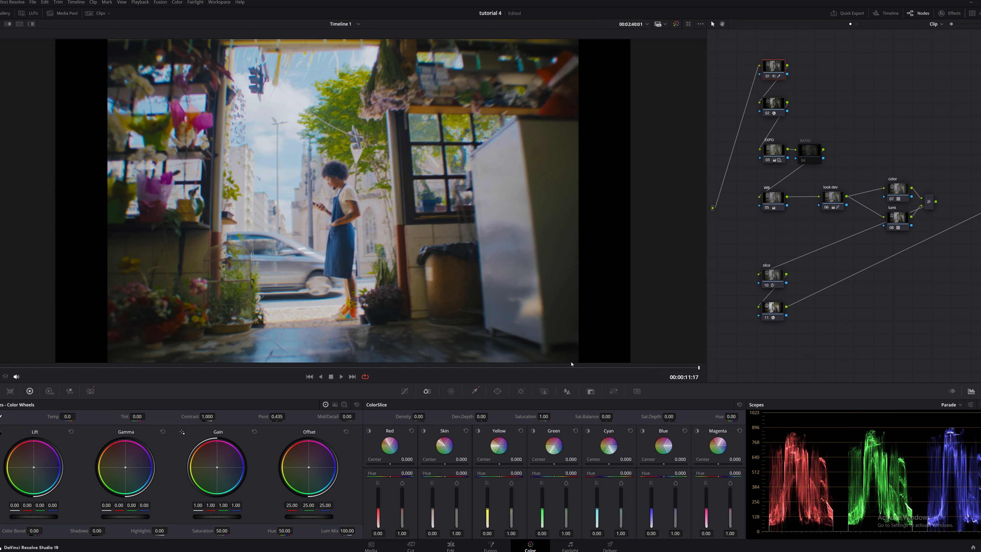
{"action": "left_click", "coordinate": [474, 391]}
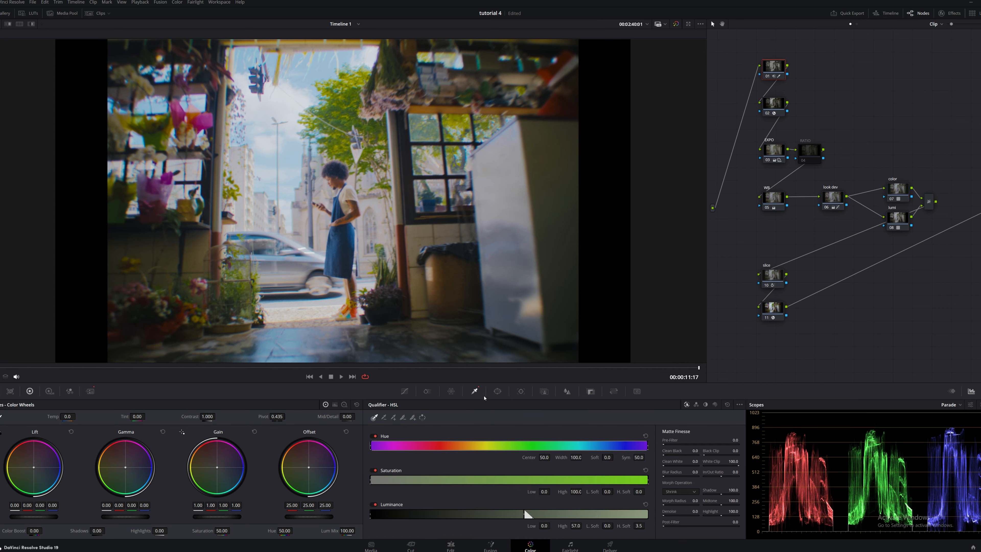
Compare the image with node 01 on and off, examining the bin, the fridge edge and the standing person up close
{"action": "scroll", "coordinate": [379, 191], "scroll_direction": "up", "scroll_amount": 4}
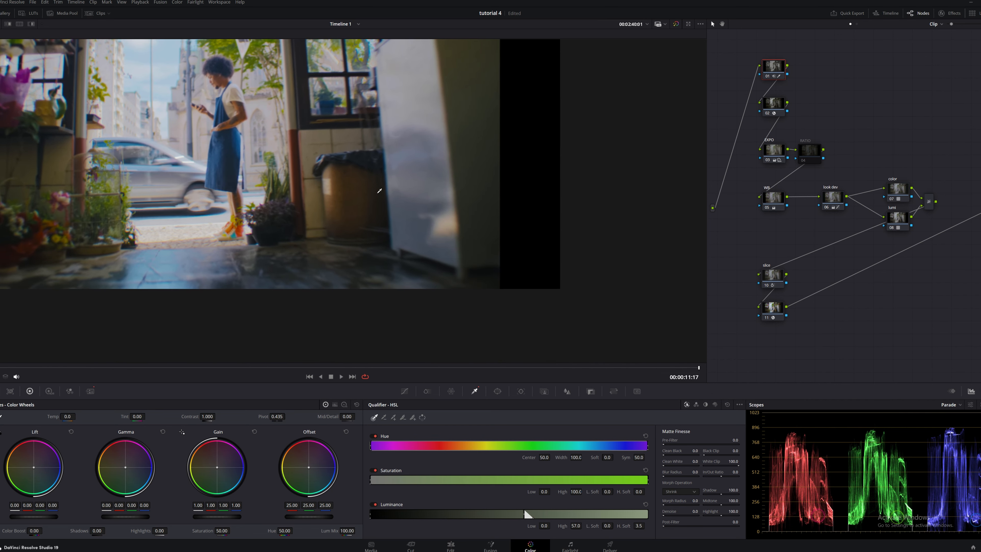
{"action": "left_click_drag", "start_coordinate": [380, 190], "coordinate": [399, 219]}
{"action": "key", "text": "ctrl+d"}
{"action": "key", "text": "ctrl+d"}
{"action": "scroll", "coordinate": [400, 228], "scroll_direction": "up", "scroll_amount": 5}
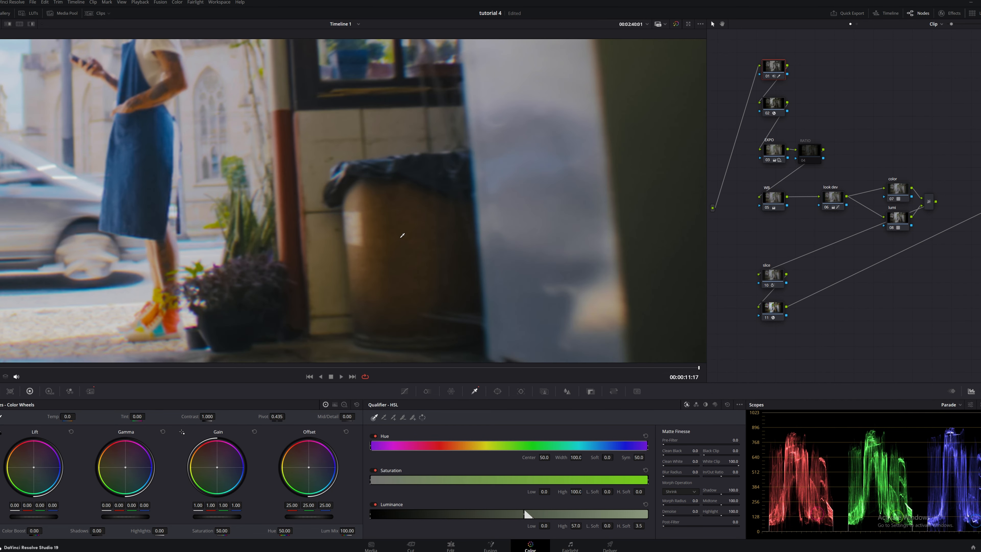
{"action": "key", "text": "ctrl+d"}
{"action": "key", "text": "ctrl+d"}
{"action": "key", "text": "ctrl+d"}
{"action": "key", "text": "ctrl+d"}
{"action": "key", "text": "ctrl+d"}
{"action": "key", "text": "ctrl+d"}
{"action": "key", "text": "ctrl+d"}
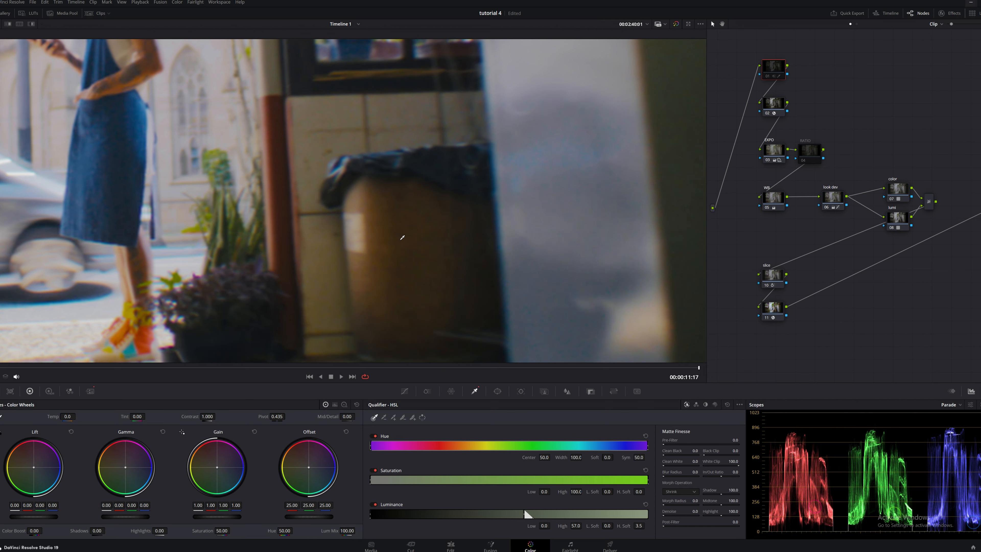
{"action": "key", "text": "ctrl+d"}
{"action": "scroll", "coordinate": [117, 100], "scroll_direction": "down", "scroll_amount": 5}
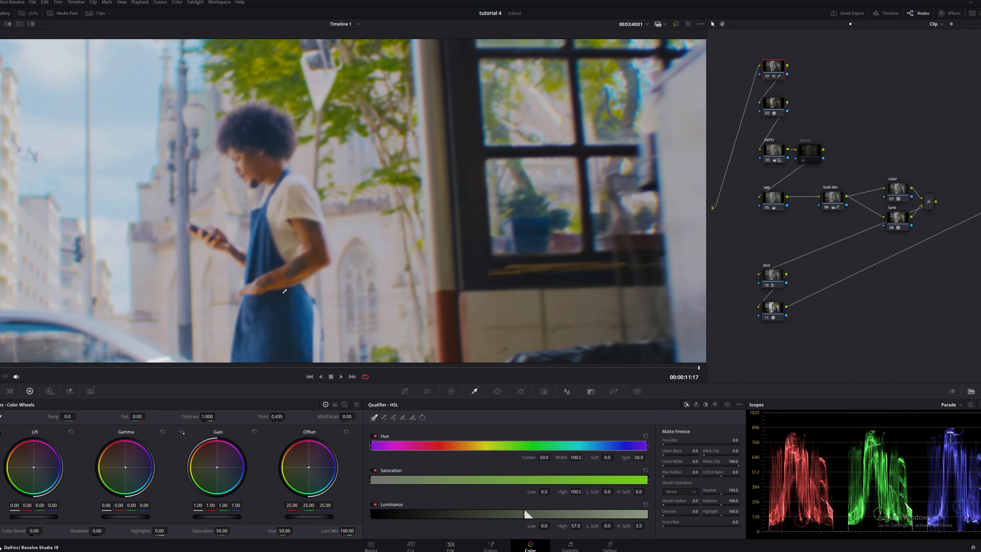
{"action": "key", "text": "ctrl+d"}
{"action": "key", "text": "ctrl+d"}
{"action": "scroll", "coordinate": [298, 216], "scroll_direction": "down", "scroll_amount": 5}
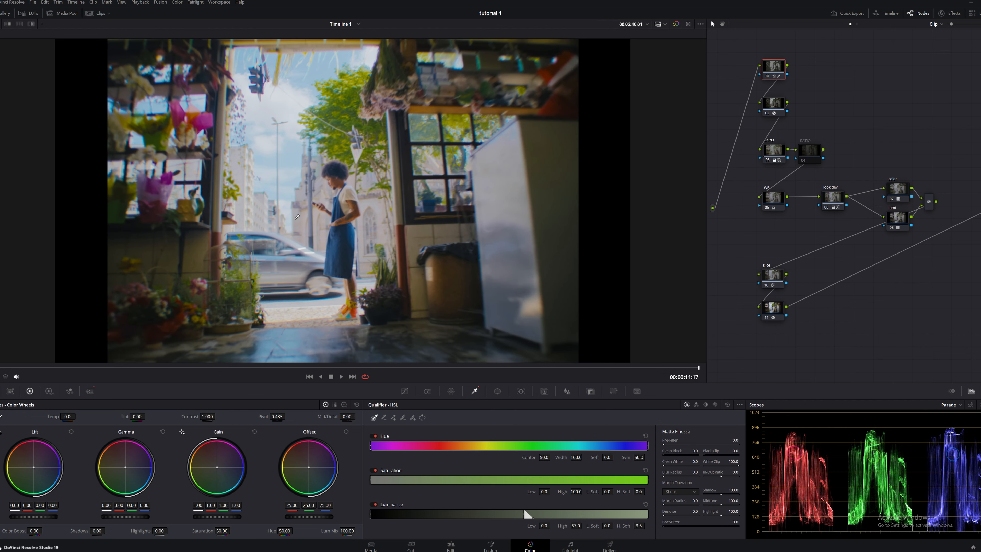